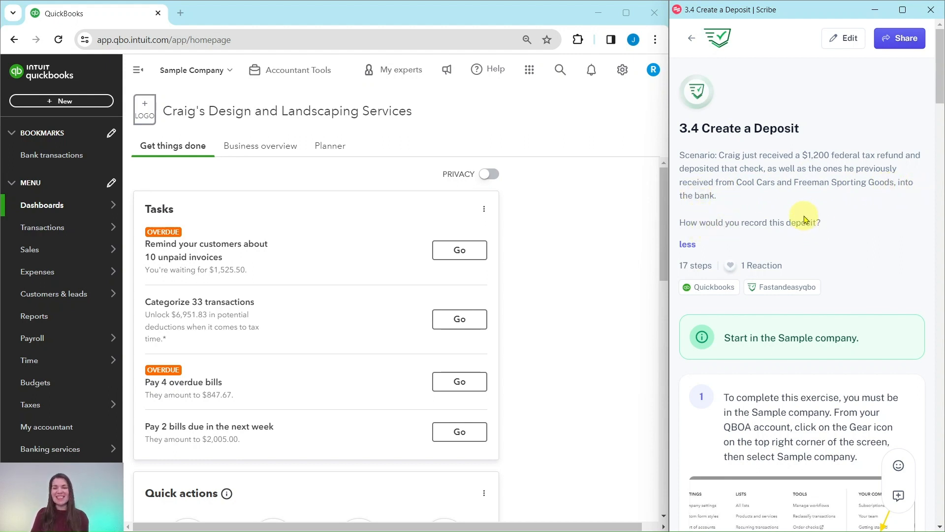
- Follow the exercise guide to its deposit instructions and create a new bank deposit in the sample company
{"action": "scroll", "coordinate": [804, 220], "scroll_direction": "down", "scroll_amount": 4}
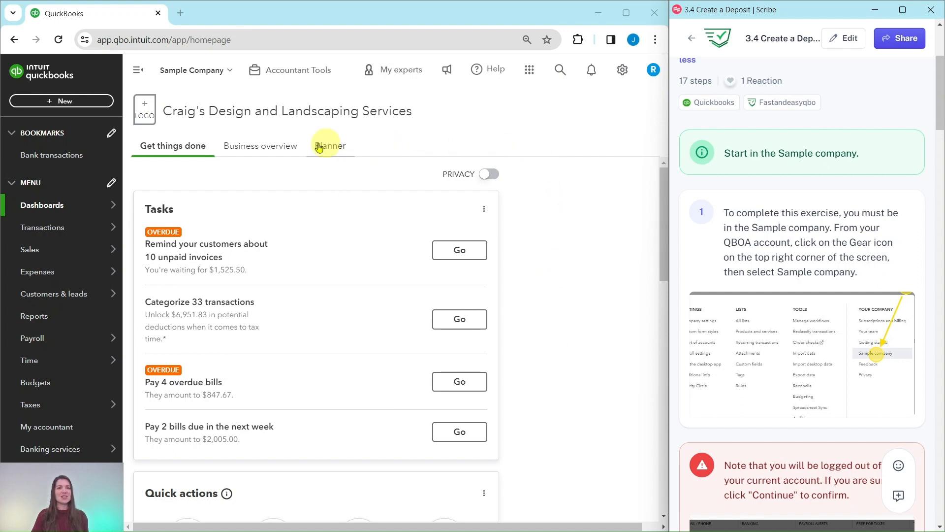
{"action": "scroll", "coordinate": [770, 232], "scroll_direction": "down", "scroll_amount": 7}
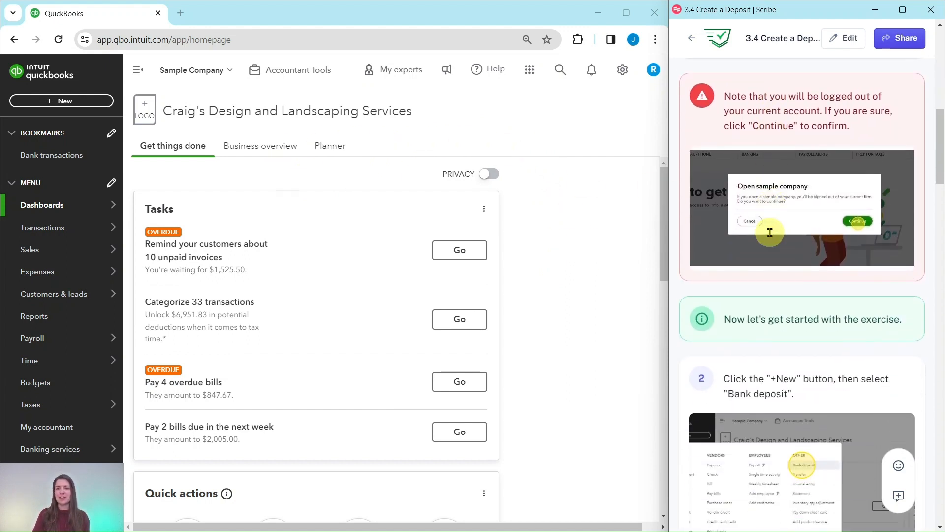
{"action": "scroll", "coordinate": [770, 232], "scroll_direction": "down", "scroll_amount": 5}
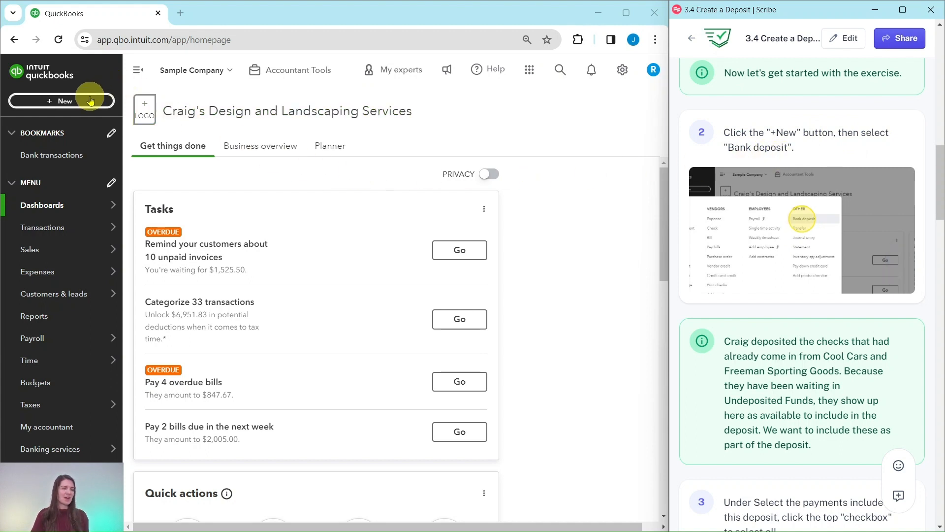
{"action": "left_click", "coordinate": [62, 106]}
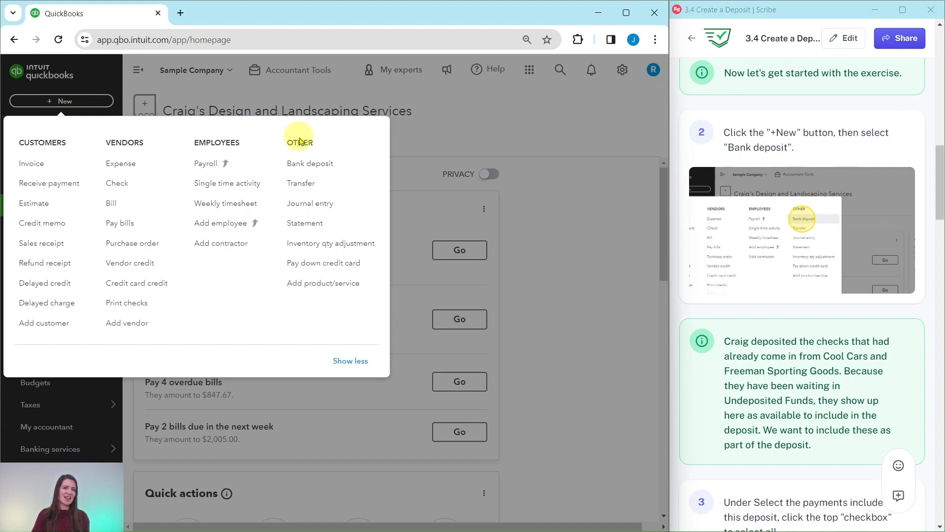
{"action": "left_click", "coordinate": [311, 163]}
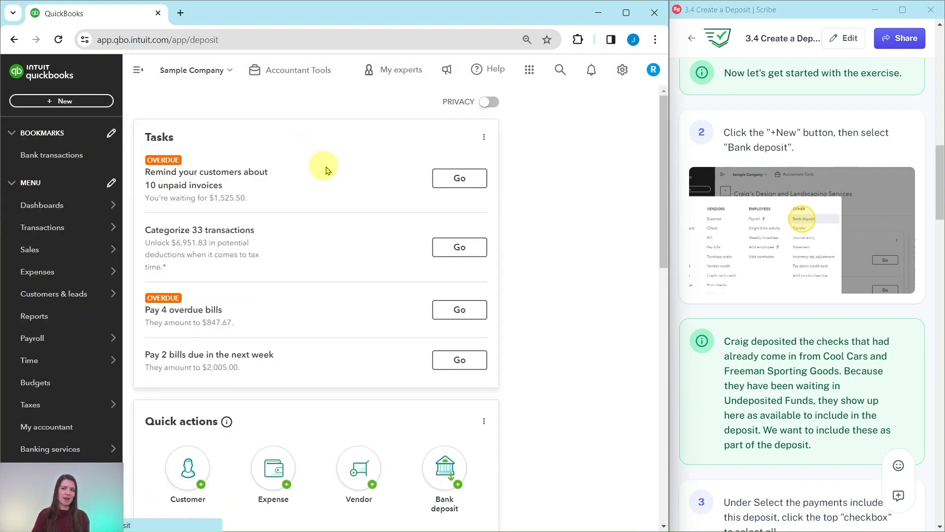
- Include all the listed payments, from Cool Cars and Freeman Sporting Goods, in the bank deposit
{"action": "scroll", "coordinate": [827, 298], "scroll_direction": "down", "scroll_amount": 5}
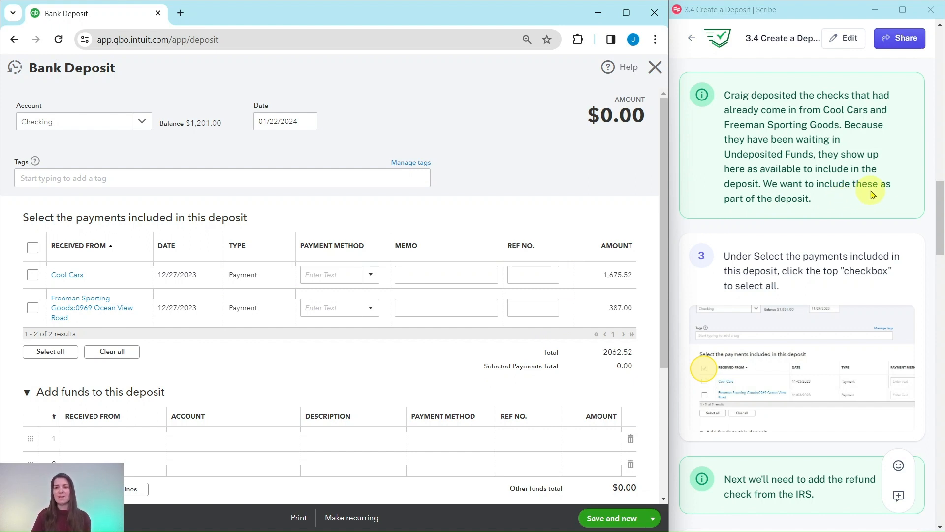
{"action": "scroll", "coordinate": [866, 192], "scroll_direction": "down", "scroll_amount": 3}
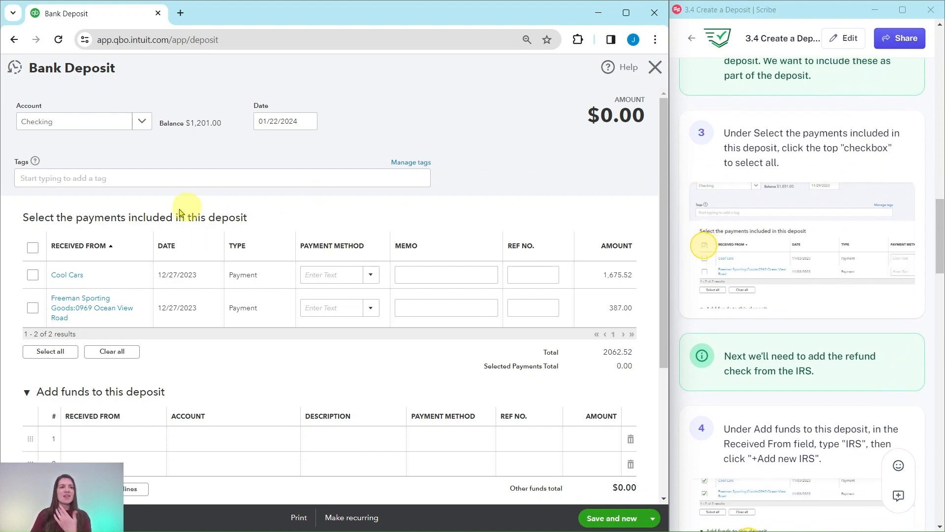
{"action": "left_click", "coordinate": [32, 250]}
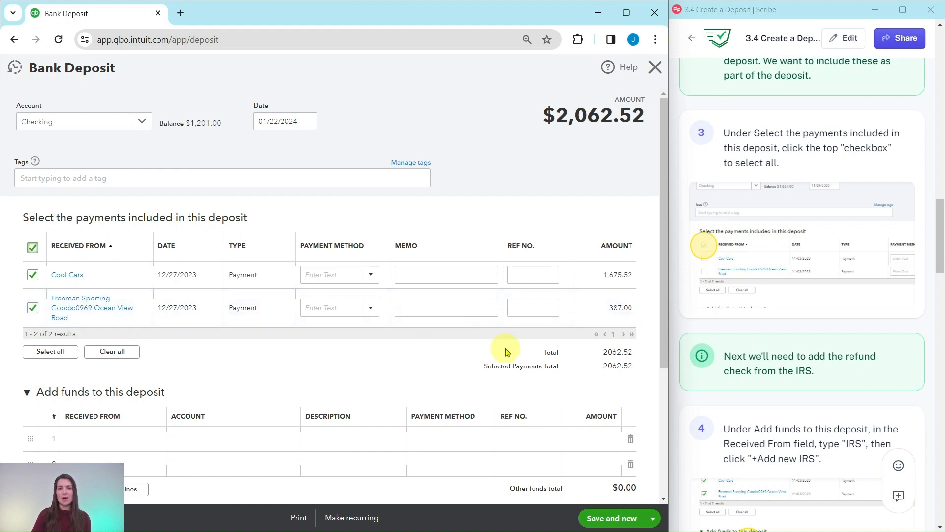
- Enter IRS as the payer on the first added-funds line and start adding it as a new contact
{"action": "scroll", "coordinate": [841, 255], "scroll_direction": "down", "scroll_amount": 5}
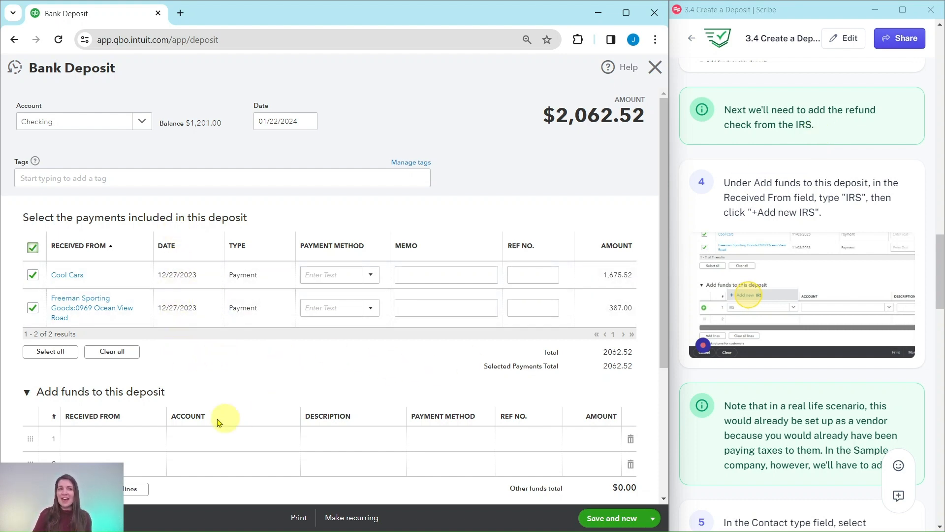
{"action": "scroll", "coordinate": [283, 355], "scroll_direction": "down", "scroll_amount": 3}
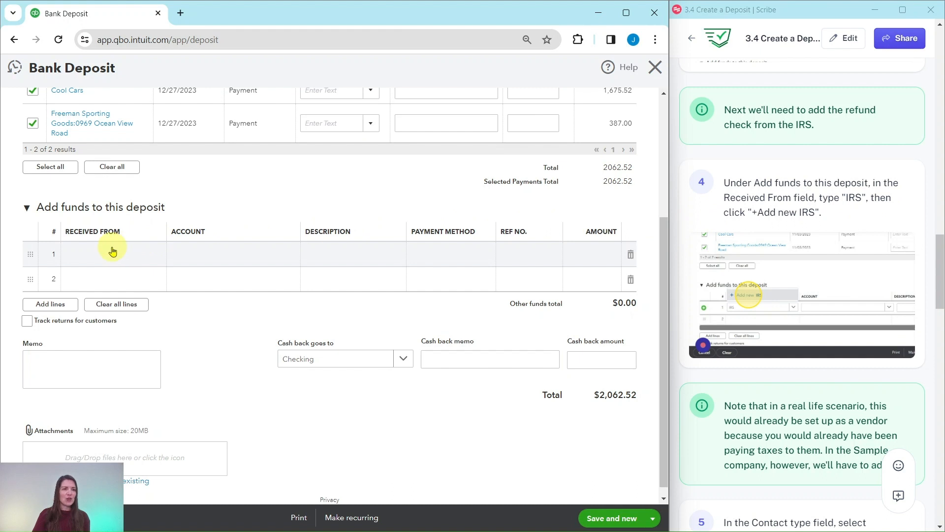
{"action": "left_click", "coordinate": [90, 260]}
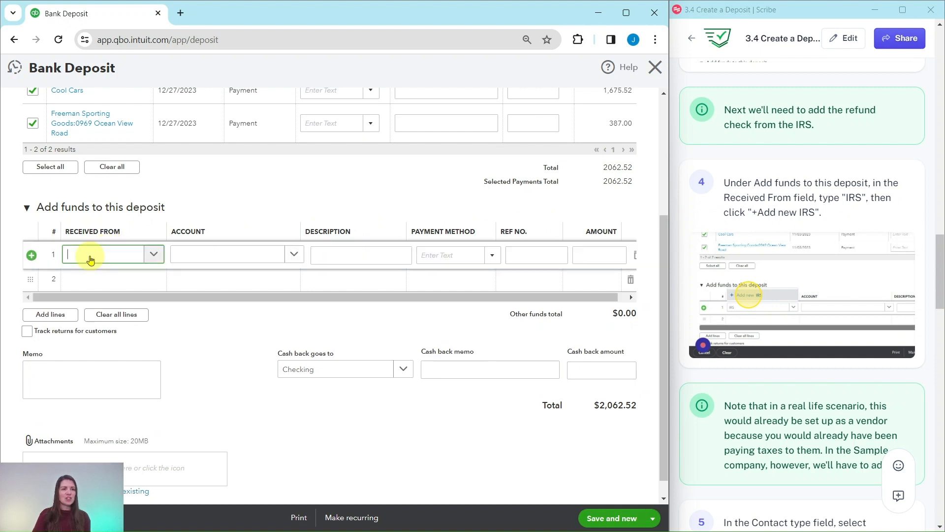
{"action": "left_click", "coordinate": [121, 260]}
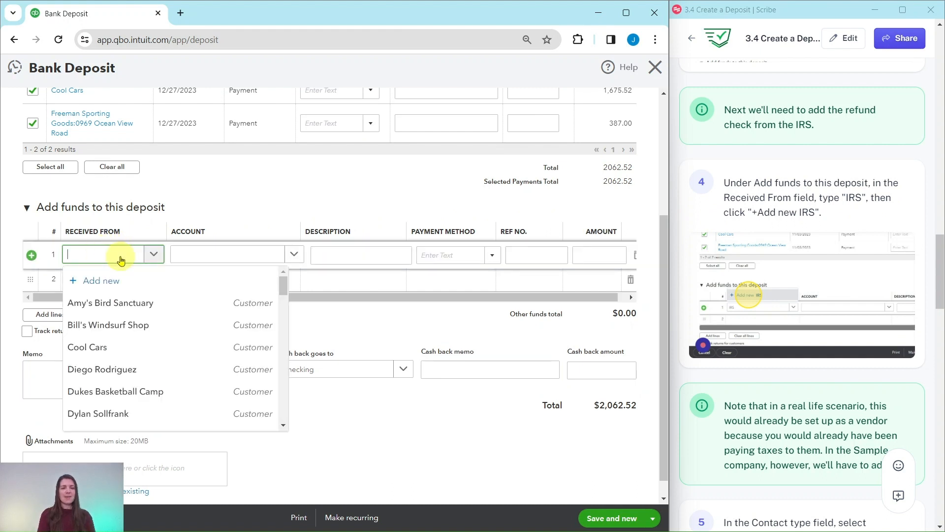
{"action": "type", "text": "IRS"}
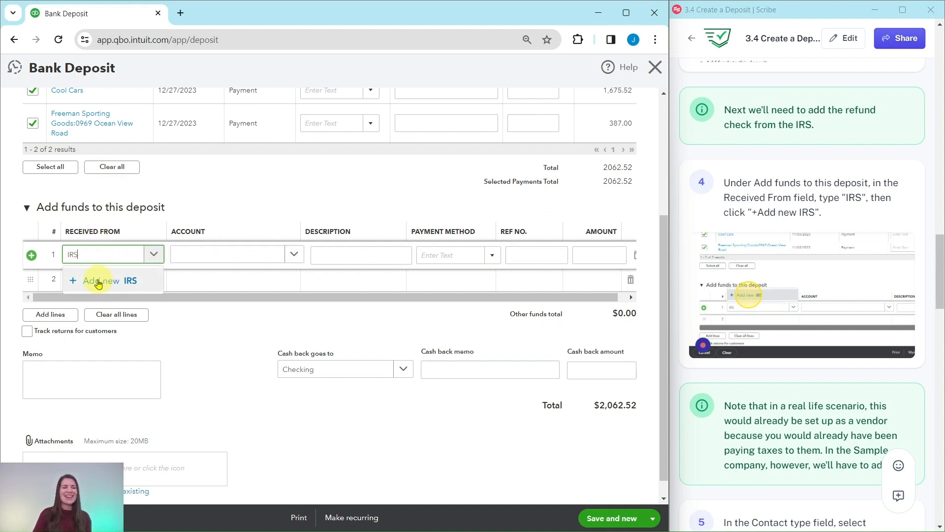
{"action": "left_click", "coordinate": [95, 284]}
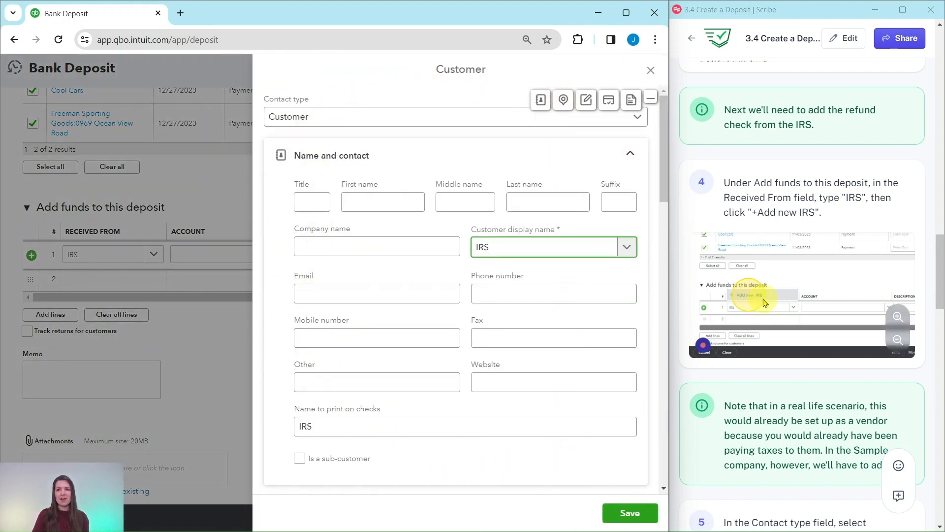
- Set the contact type of the new IRS contact to Vendor and save it
{"action": "scroll", "coordinate": [771, 291], "scroll_direction": "down", "scroll_amount": 3}
{"action": "scroll", "coordinate": [770, 290], "scroll_direction": "down", "scroll_amount": 3}
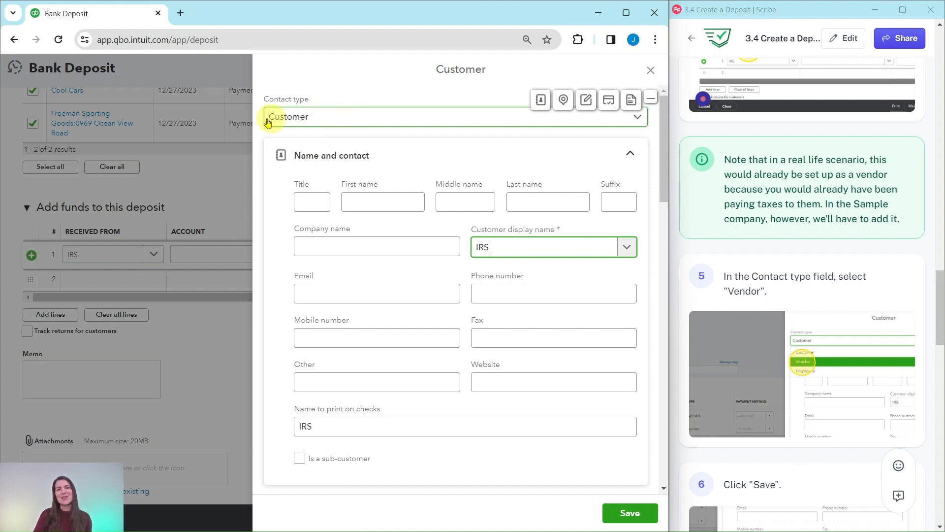
{"action": "left_click", "coordinate": [365, 120]}
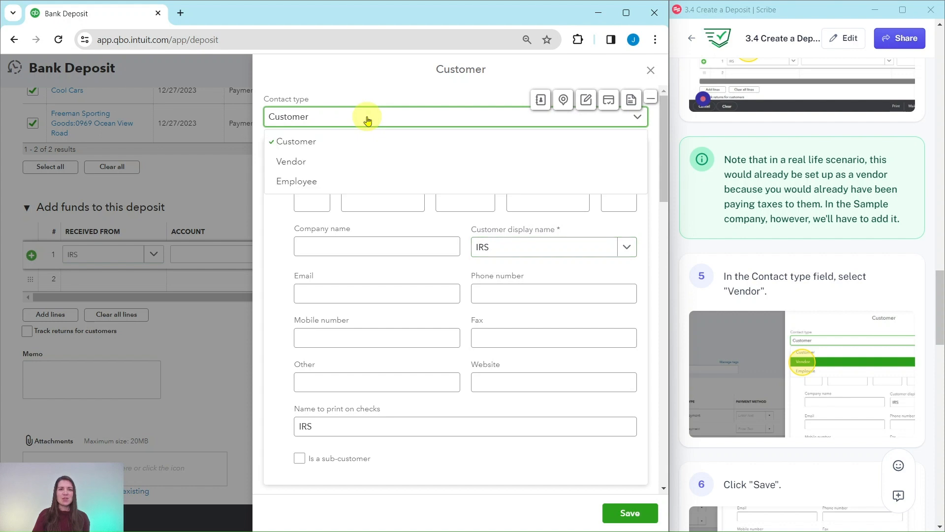
{"action": "left_click", "coordinate": [292, 164]}
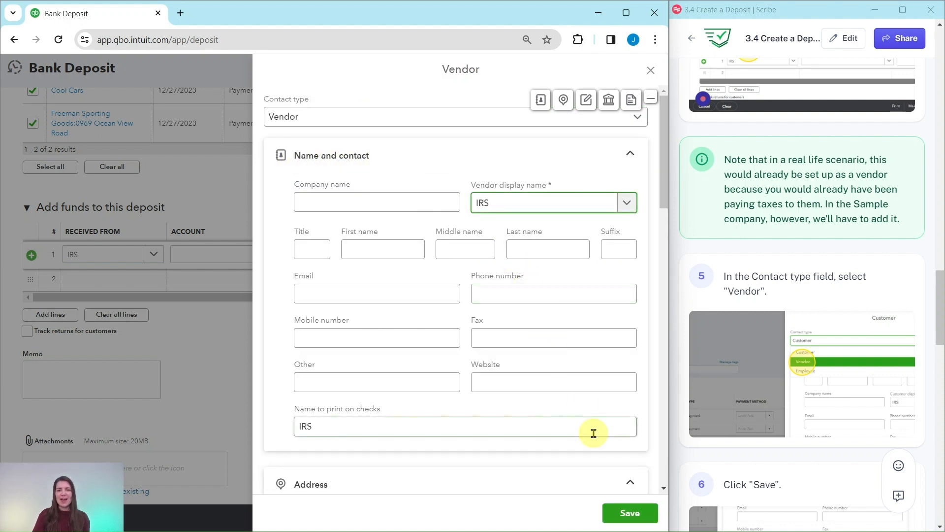
{"action": "left_click", "coordinate": [629, 512]}
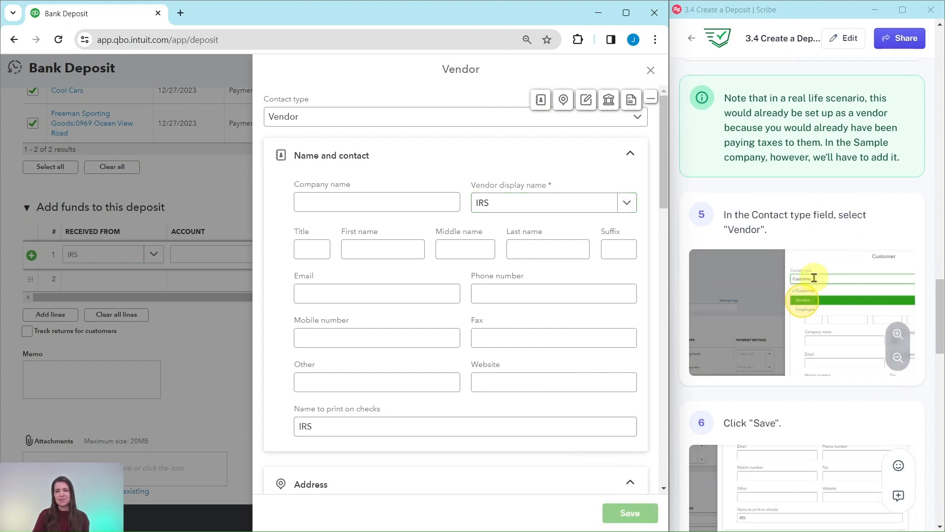
- Assign the Taxes & Licenses expense account to the IRS line of the deposit
{"action": "scroll", "coordinate": [811, 274], "scroll_direction": "down", "scroll_amount": 12}
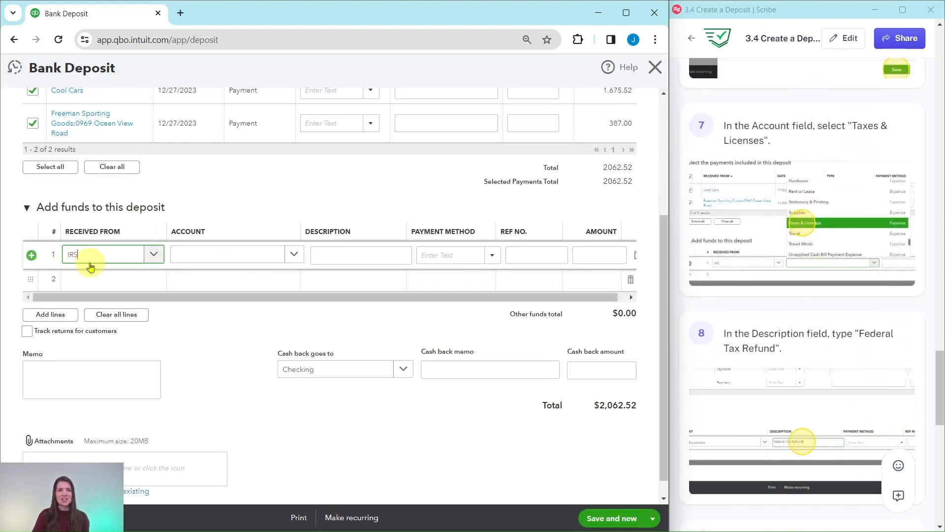
{"action": "scroll", "coordinate": [774, 206], "scroll_direction": "up", "scroll_amount": 1}
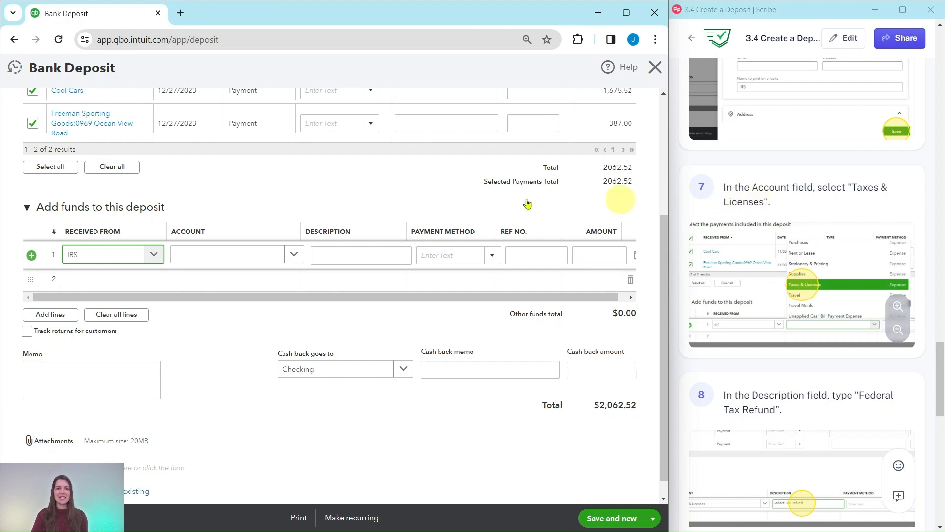
{"action": "left_click", "coordinate": [259, 255]}
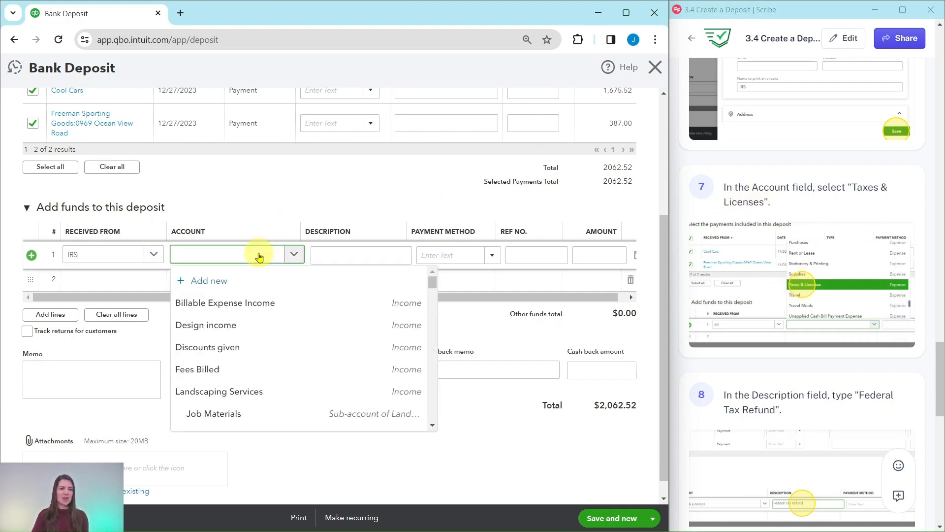
{"action": "type", "text": "taxes"}
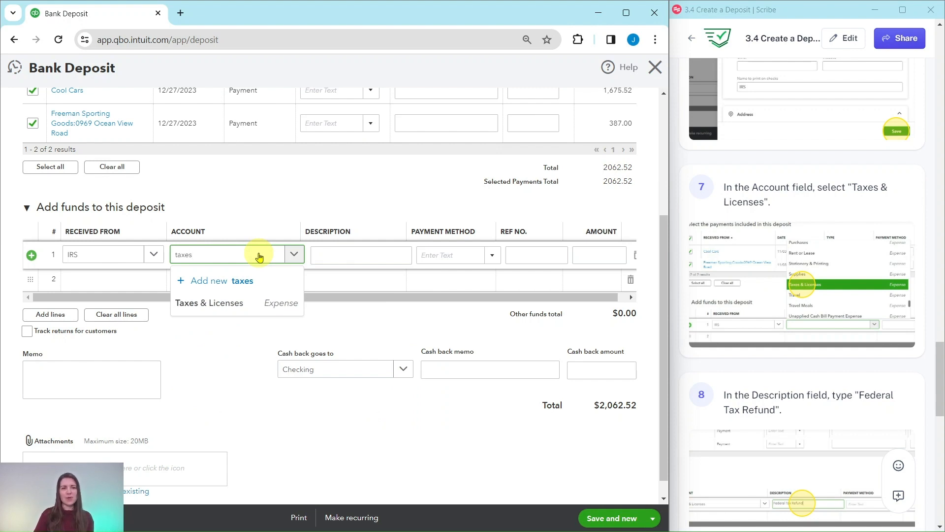
{"action": "left_click", "coordinate": [215, 303]}
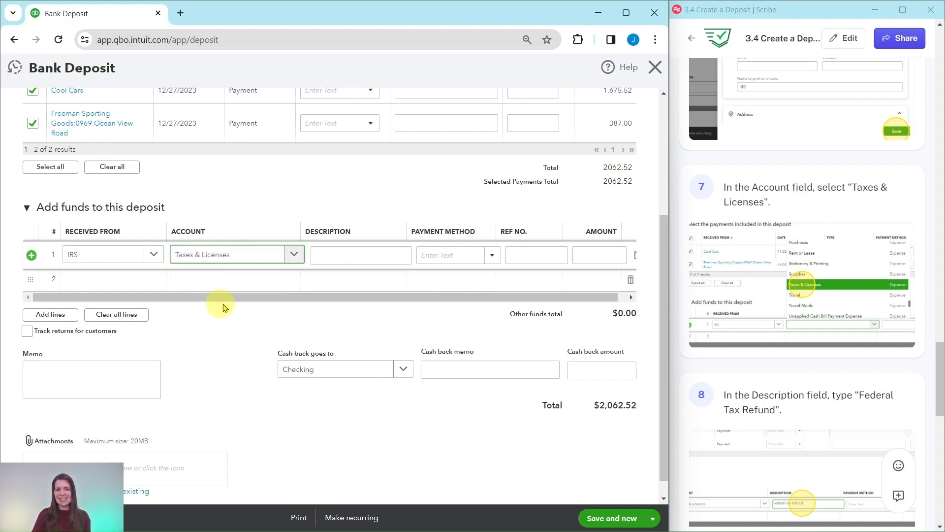
- Describe the IRS line as "Federal Tax Refund" and set its amount to 1200
{"action": "scroll", "coordinate": [778, 314], "scroll_direction": "down", "scroll_amount": 5}
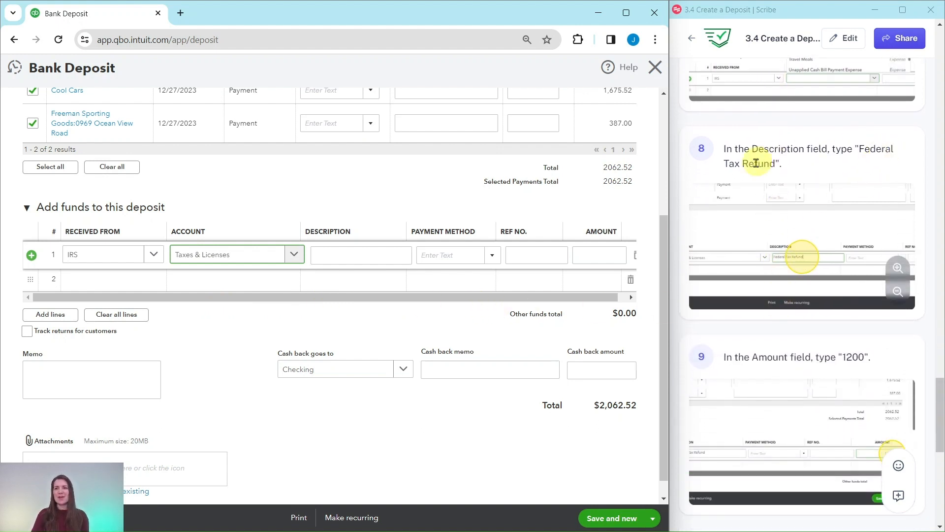
{"action": "left_click", "coordinate": [384, 255]}
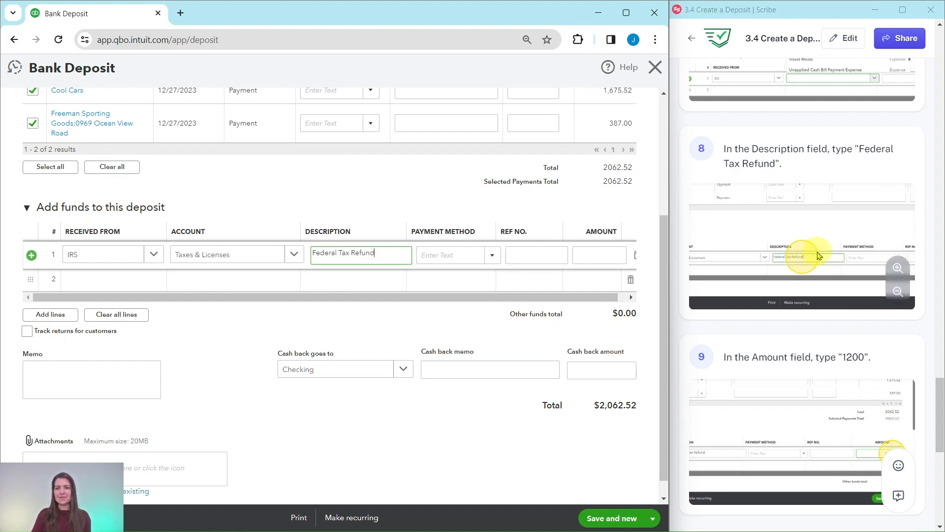
{"action": "scroll", "coordinate": [817, 254], "scroll_direction": "down", "scroll_amount": 2}
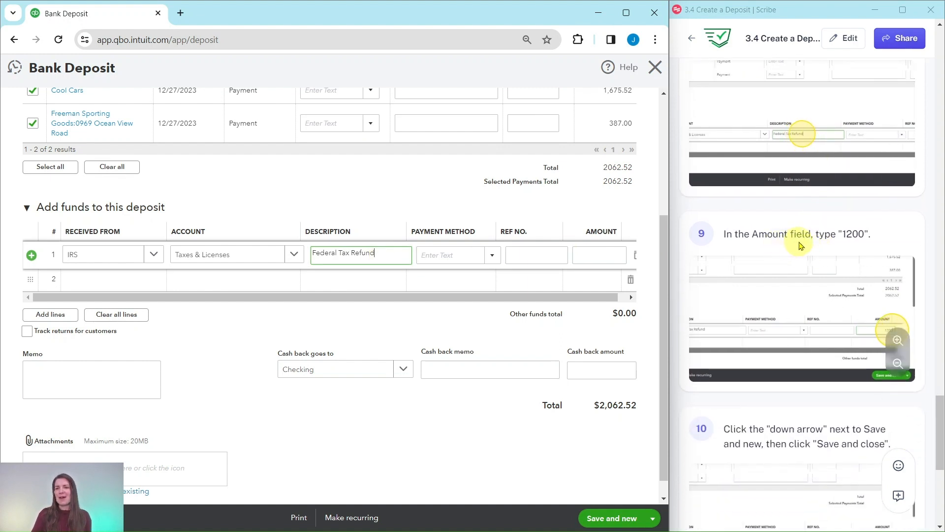
{"action": "scroll", "coordinate": [807, 249], "scroll_direction": "down", "scroll_amount": 1}
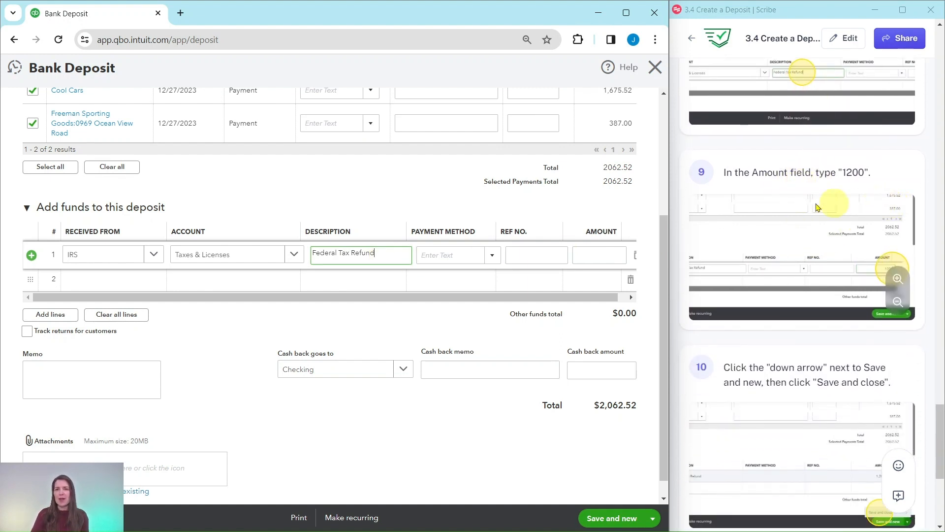
{"action": "left_click", "coordinate": [601, 254]}
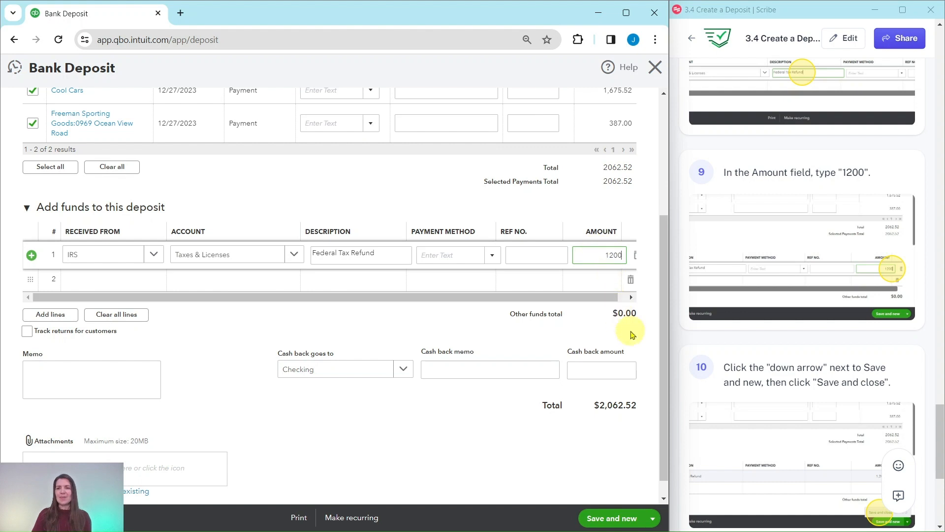
- Save the bank deposit and close its form
{"action": "scroll", "coordinate": [778, 338], "scroll_direction": "down", "scroll_amount": 3}
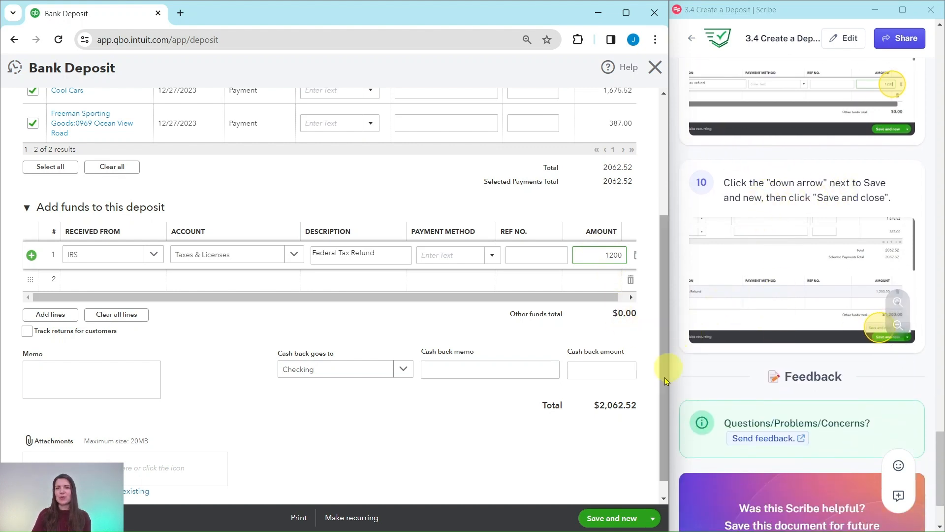
{"action": "left_click", "coordinate": [653, 519]}
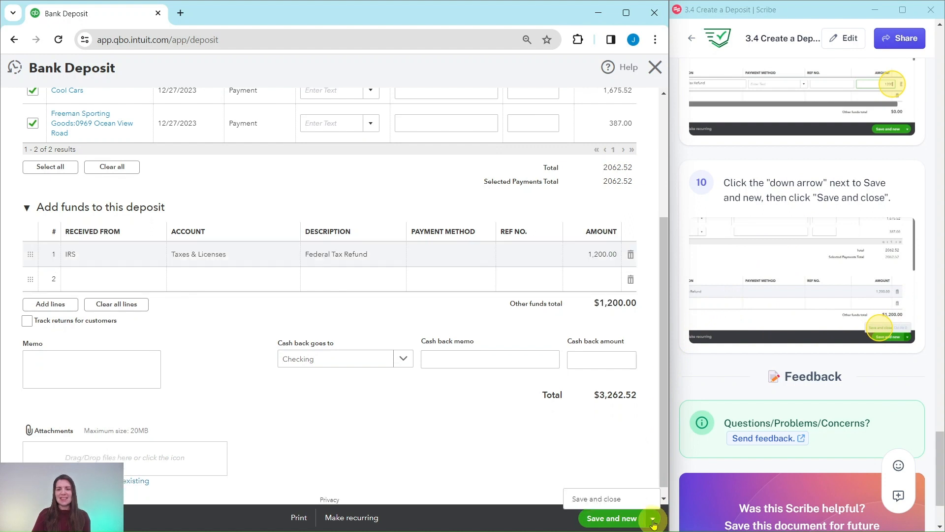
{"action": "left_click", "coordinate": [597, 499]}
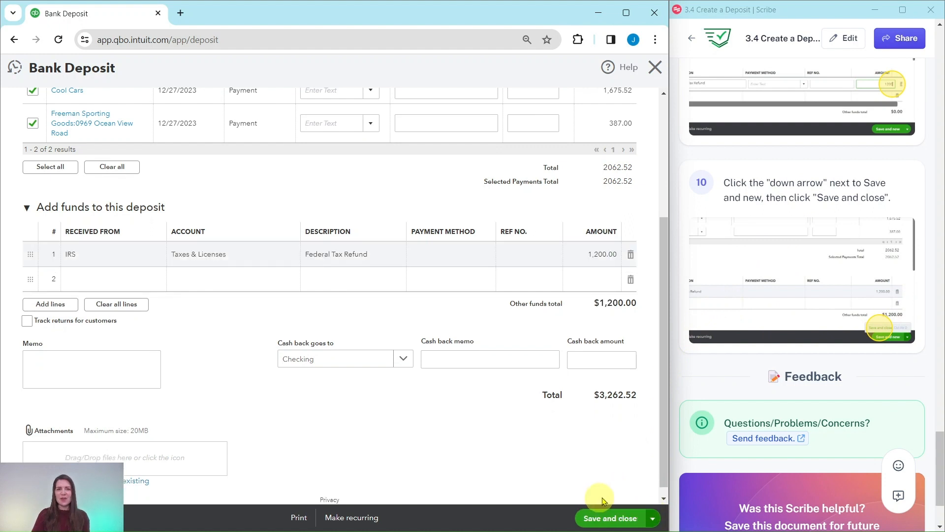